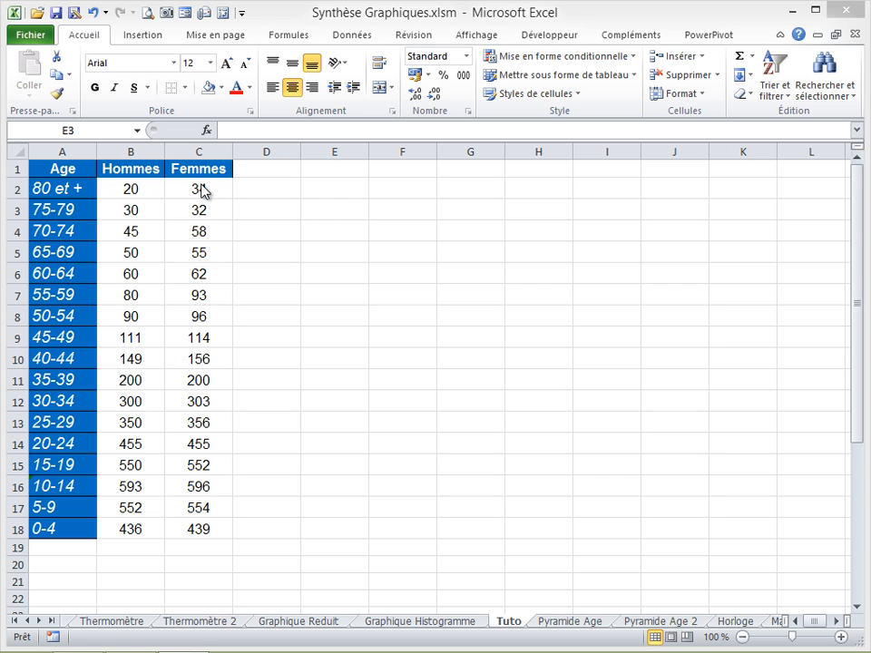
# Enter -1 in the empty cell E4 and copy that cell.
pyautogui.click(318, 231)
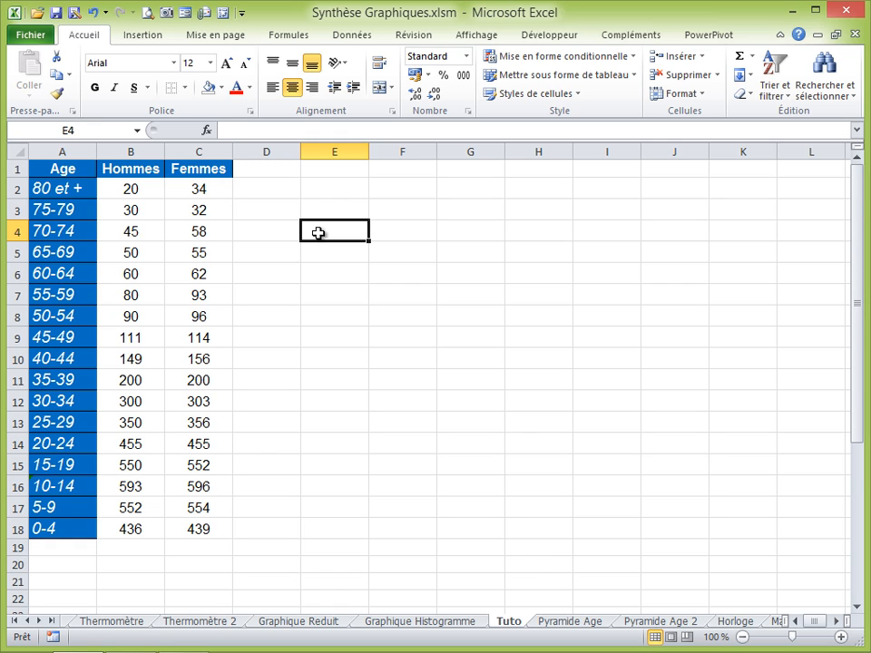
pyautogui.write('-1')
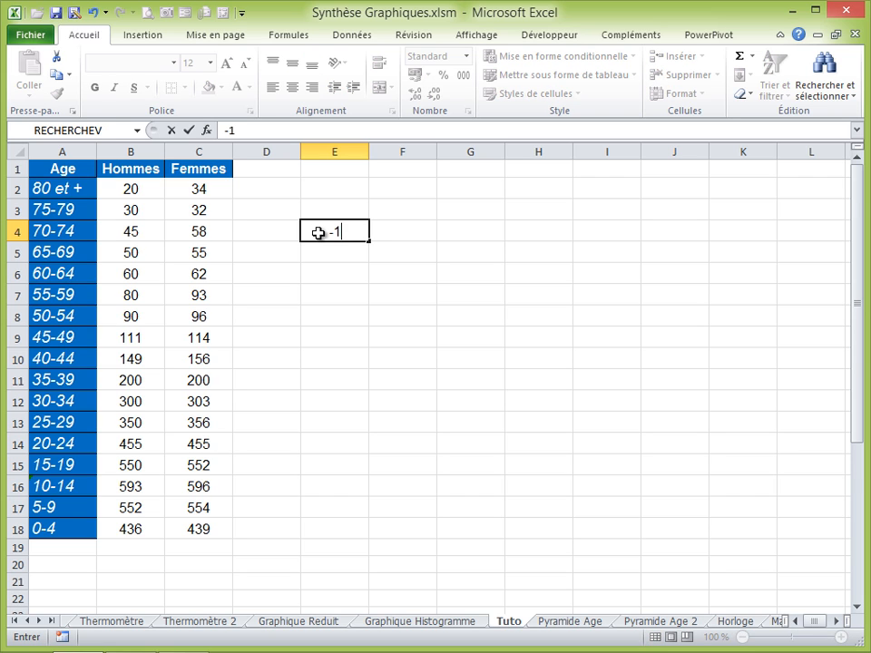
pyautogui.press('Return')
pyautogui.click(318, 233)
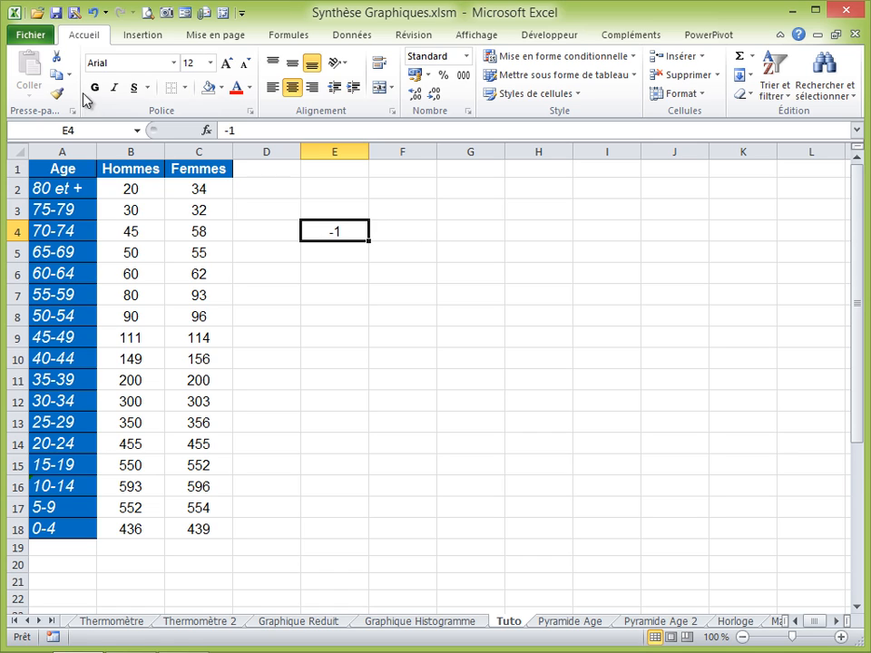
pyautogui.click(57, 74)
# Multiply the Femmes values in C2:C18 by the copied cell, using Paste Special with the Multiplication operation.
pyautogui.moveTo(195, 189); pyautogui.dragTo(193, 522)
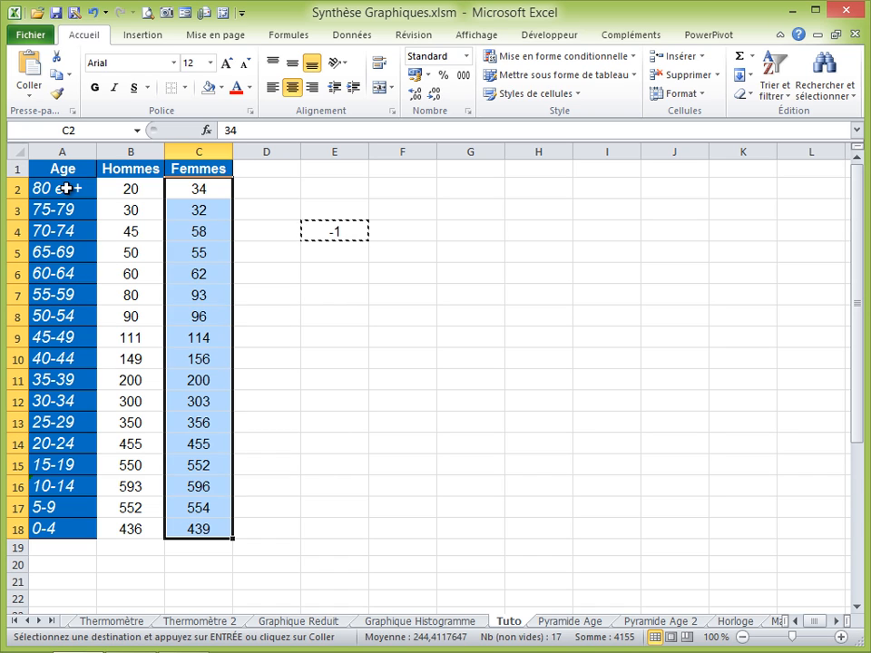
pyautogui.click(30, 94)
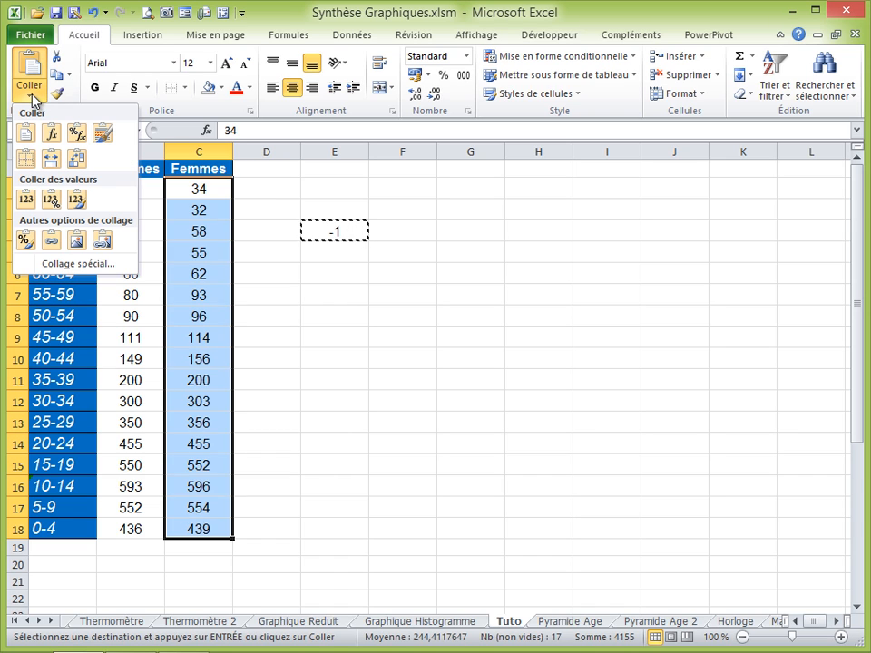
pyautogui.click(78, 264)
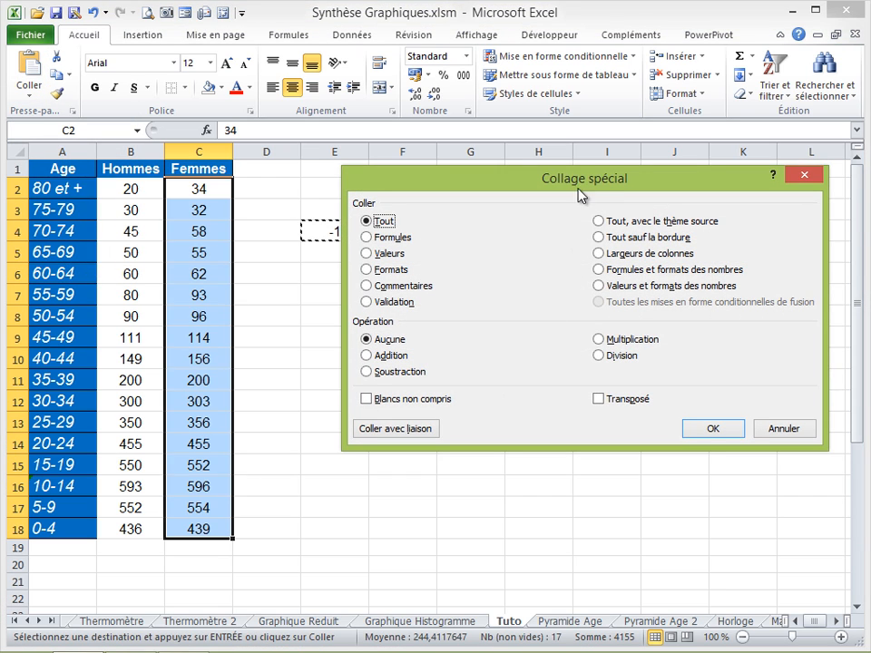
pyautogui.click(599, 338)
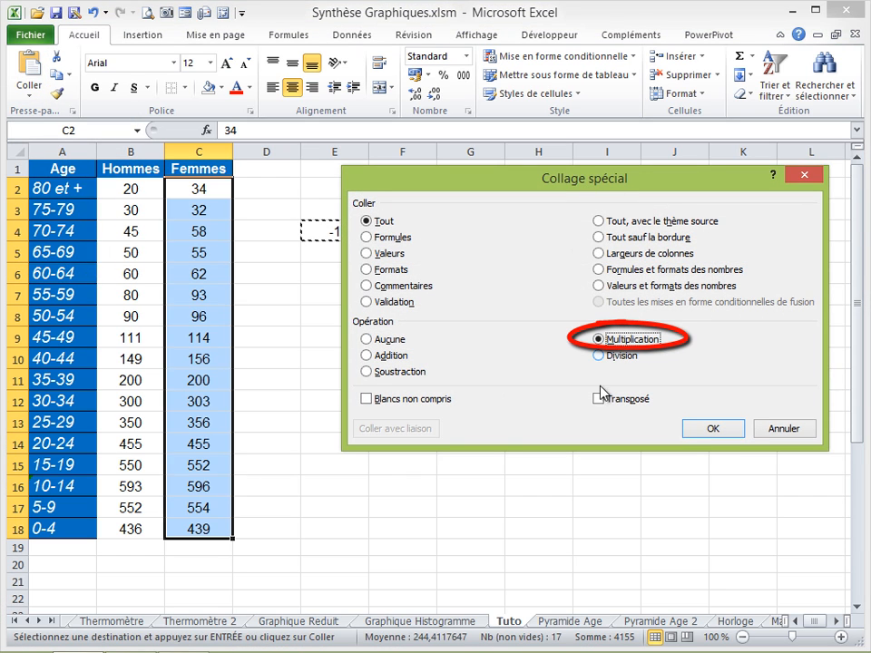
pyautogui.click(712, 432)
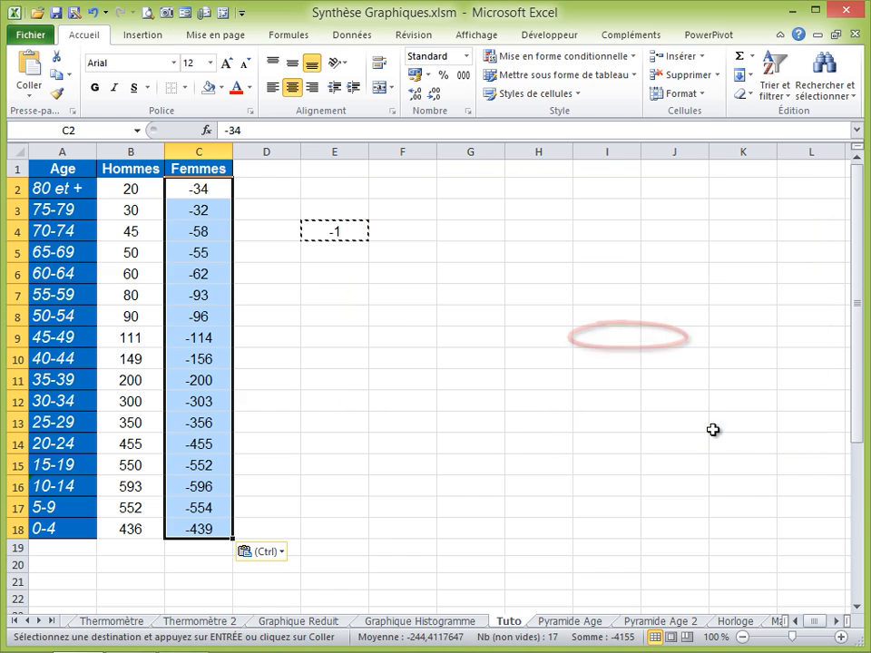
# Clear the -1 helper value from cell E4.
pyautogui.click(330, 231)
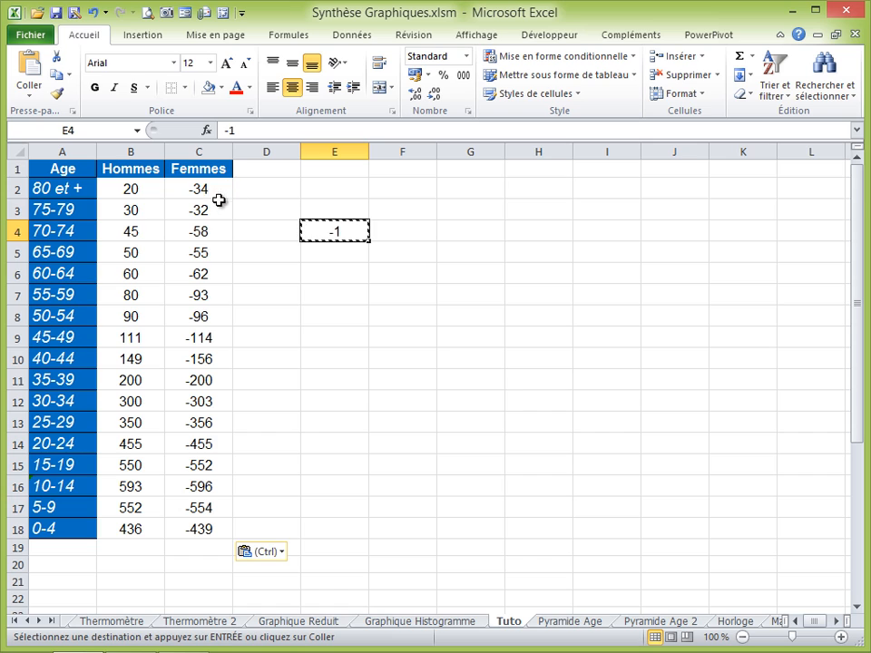
pyautogui.click(345, 252)
pyautogui.click(341, 234)
pyautogui.press('Delete')
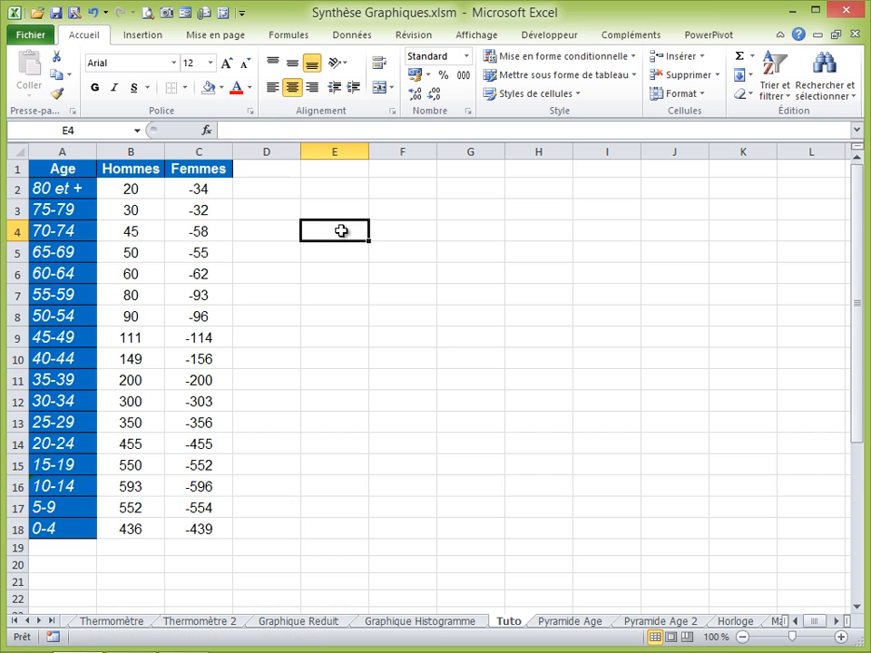
pyautogui.click(334, 184)
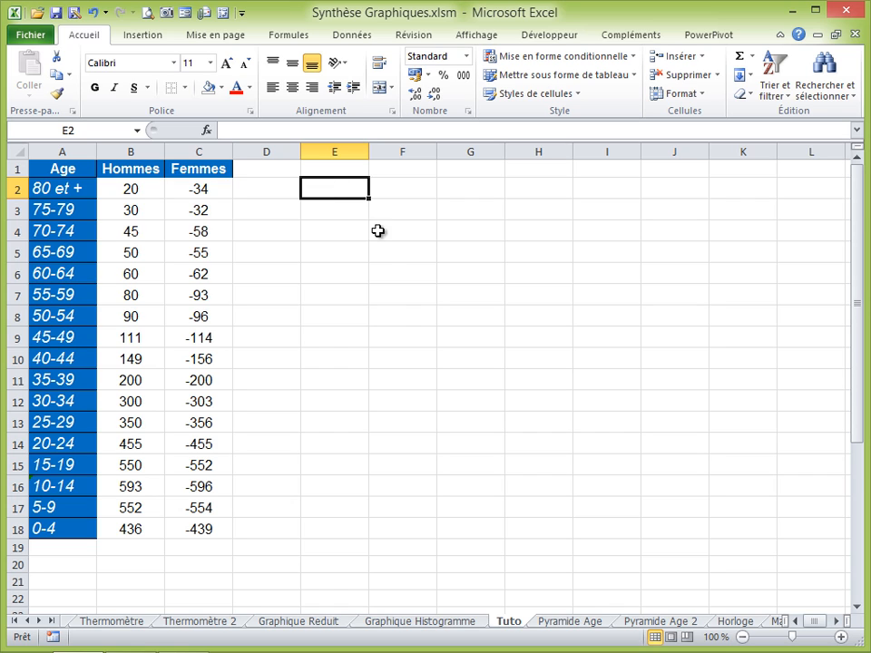
# Insert a 2D clustered bar chart of the whole age table and enlarge it beside the data to cover about E2:K18.
pyautogui.click(125, 251)
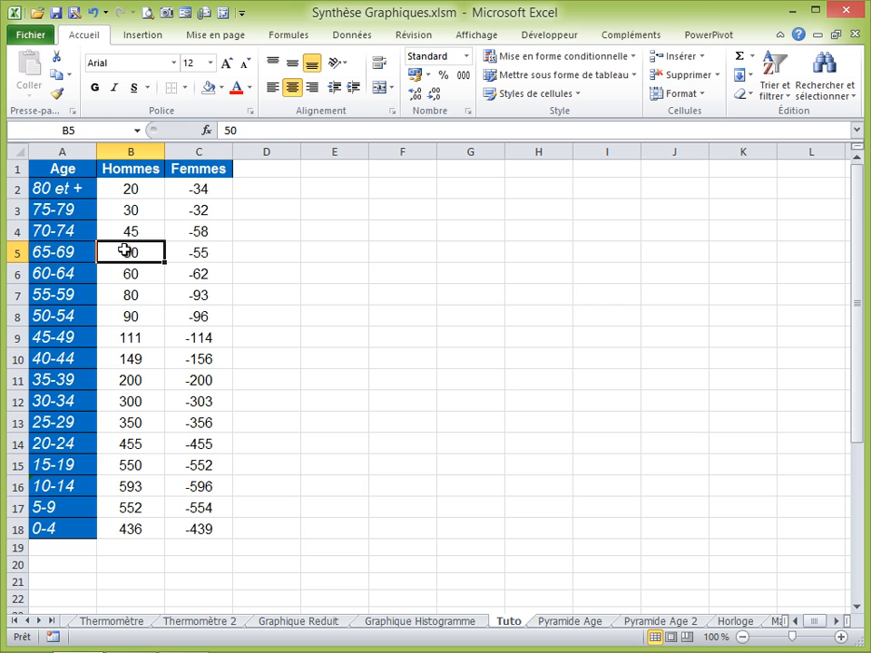
pyautogui.hotkey('ctrl', 'a')
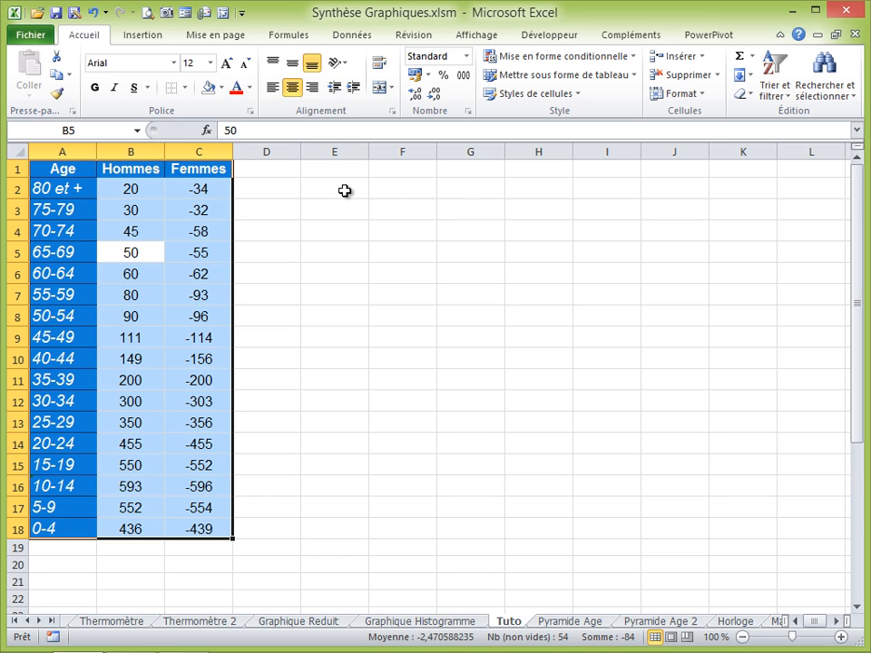
pyautogui.click(142, 37)
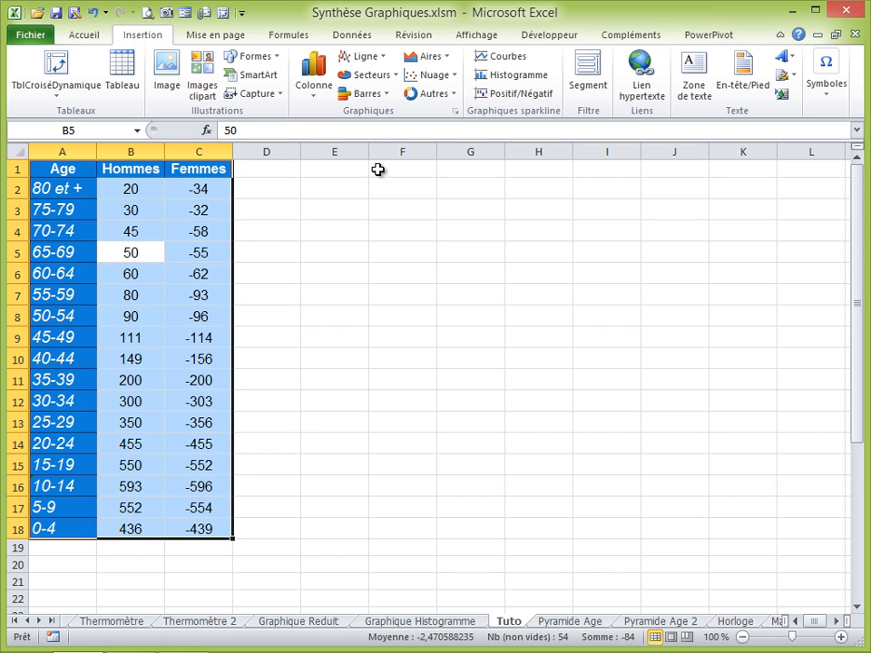
pyautogui.click(387, 98)
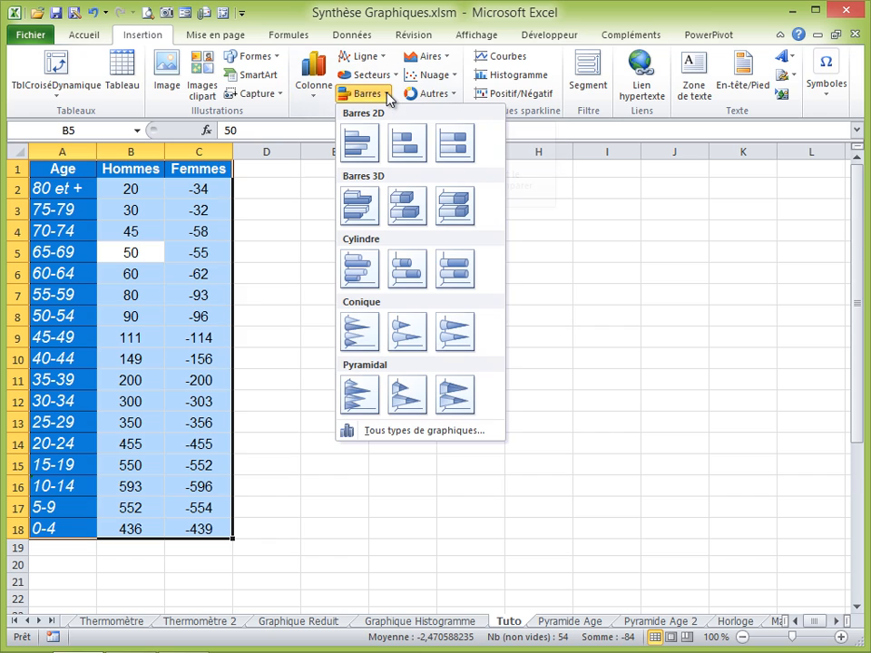
pyautogui.click(360, 150)
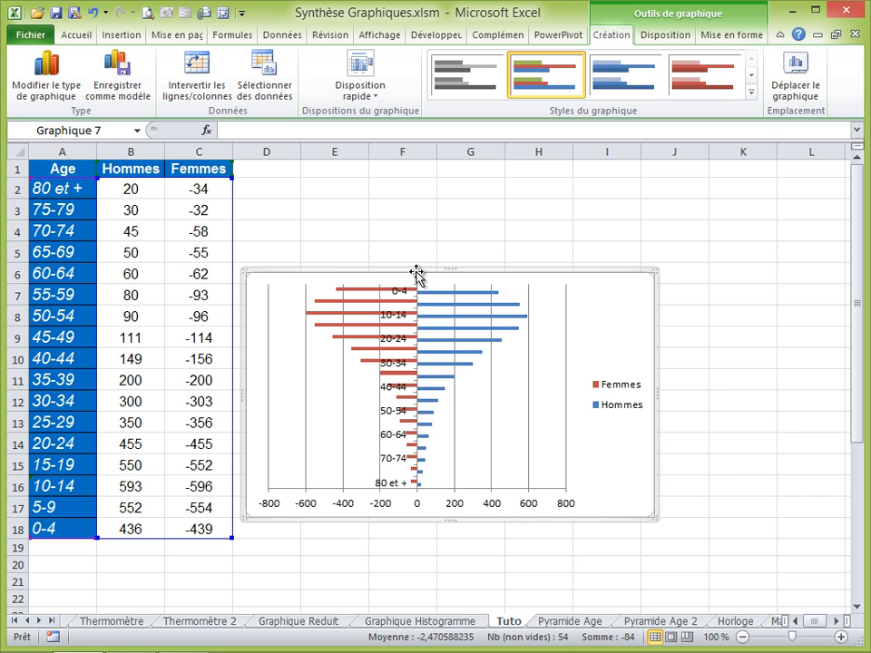
pyautogui.moveTo(417, 274); pyautogui.dragTo(472, 178)
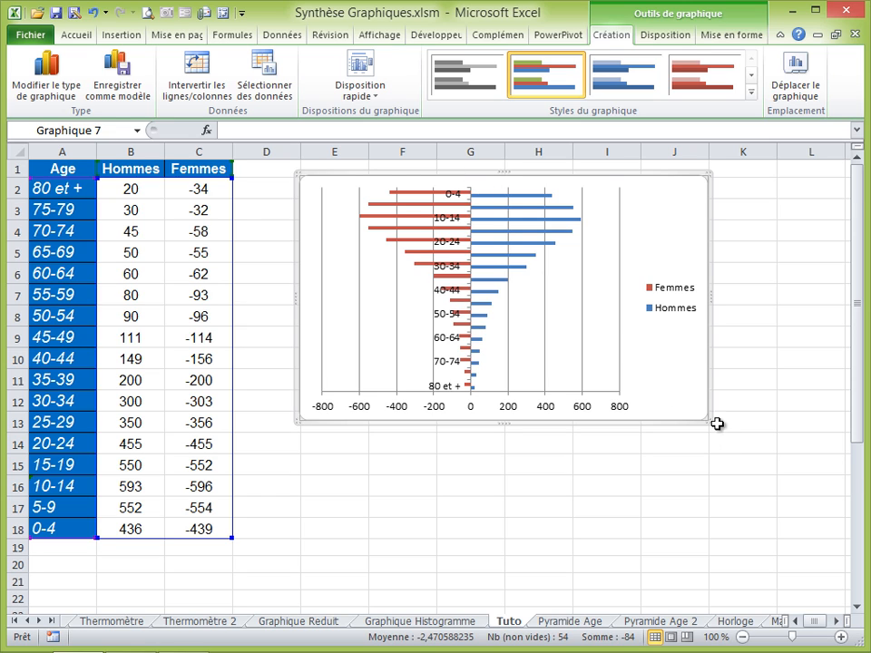
pyautogui.moveTo(706, 418); pyautogui.dragTo(778, 541)
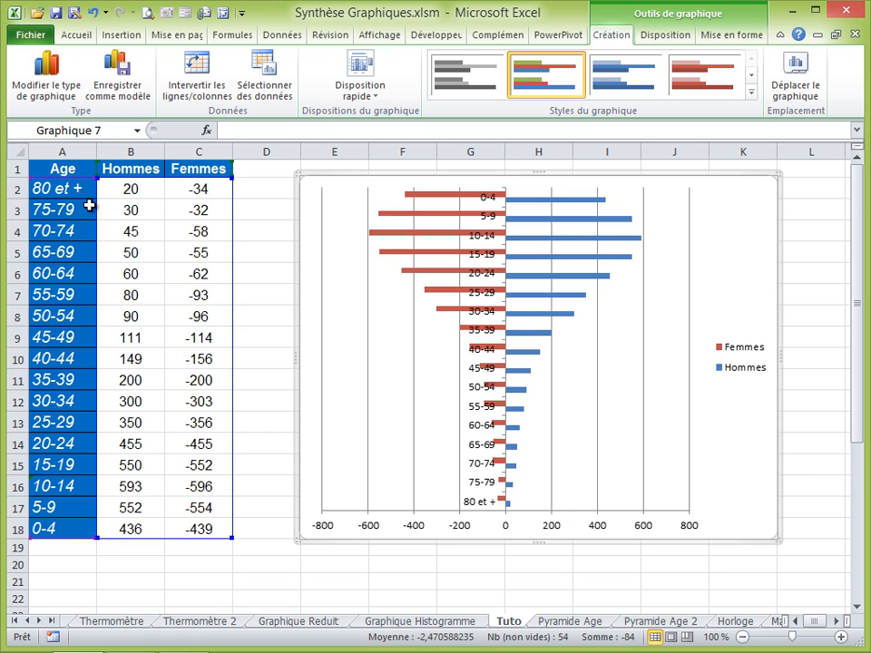
# Format the chart's vertical age axis with categories in reverse order and its axis labels set to Bas.
pyautogui.click(490, 201)
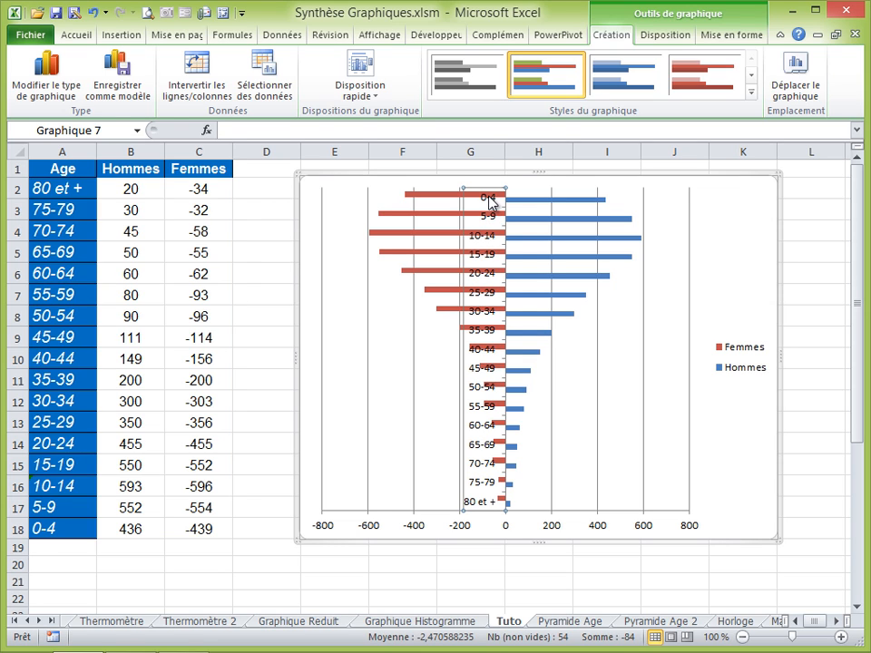
pyautogui.rightClick(490, 202)
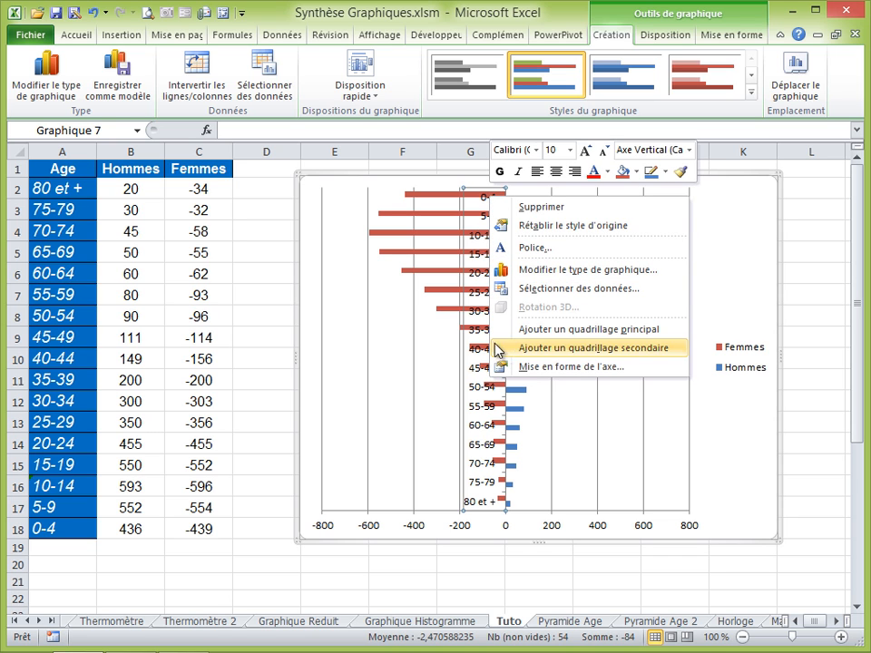
pyautogui.click(556, 367)
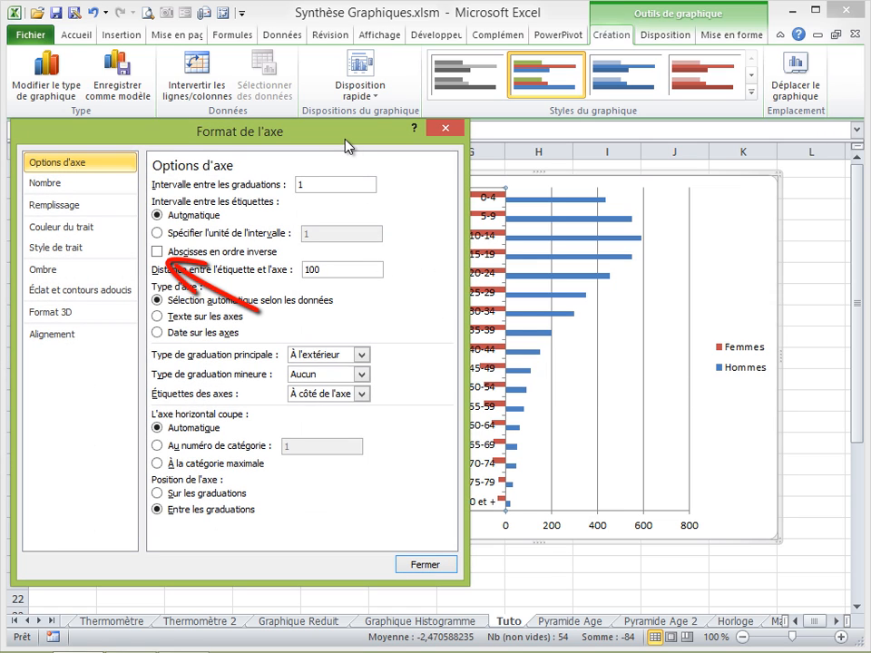
pyautogui.click(158, 252)
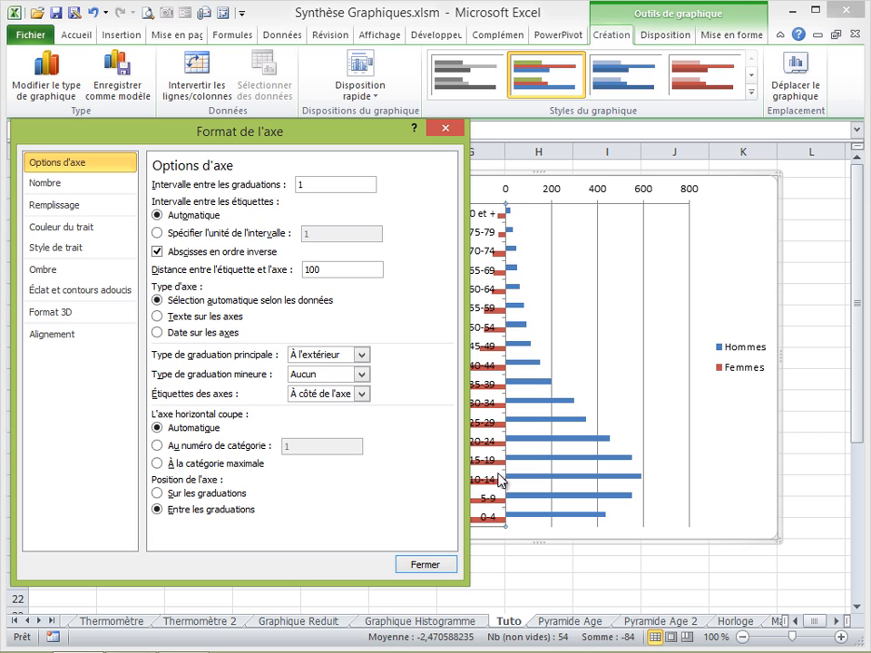
pyautogui.moveTo(509, 255)
pyautogui.click(362, 394)
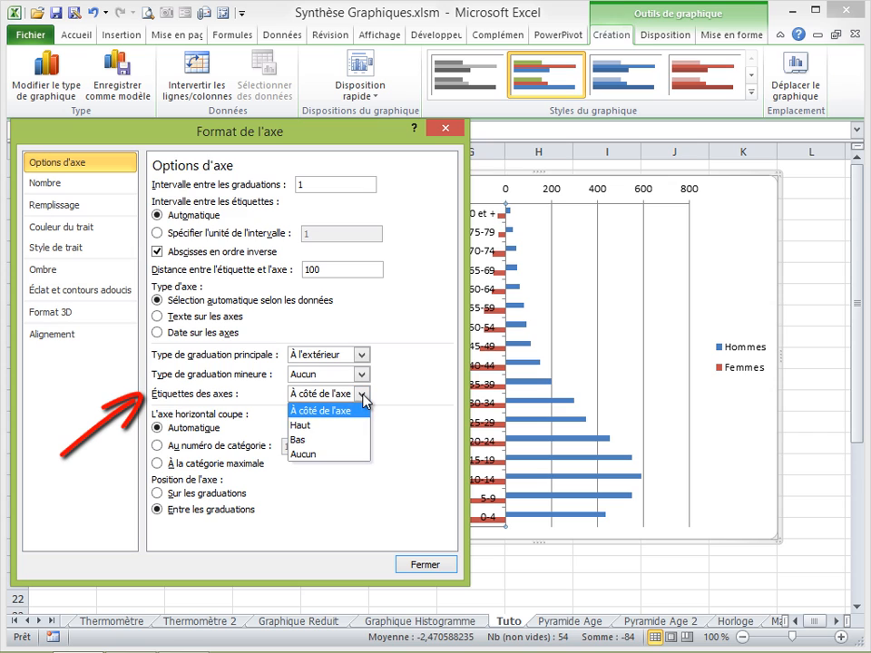
pyautogui.click(302, 443)
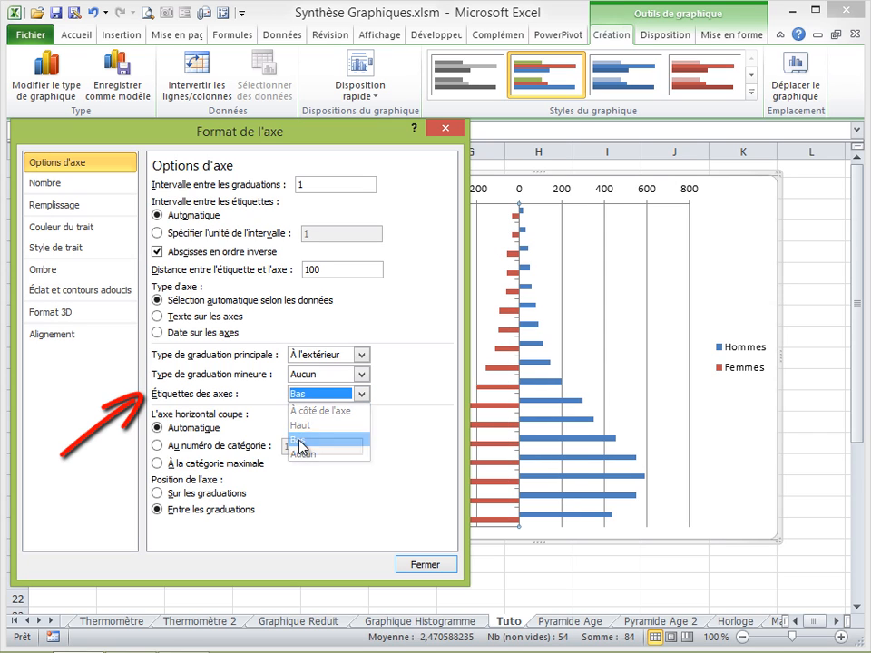
pyautogui.click(425, 567)
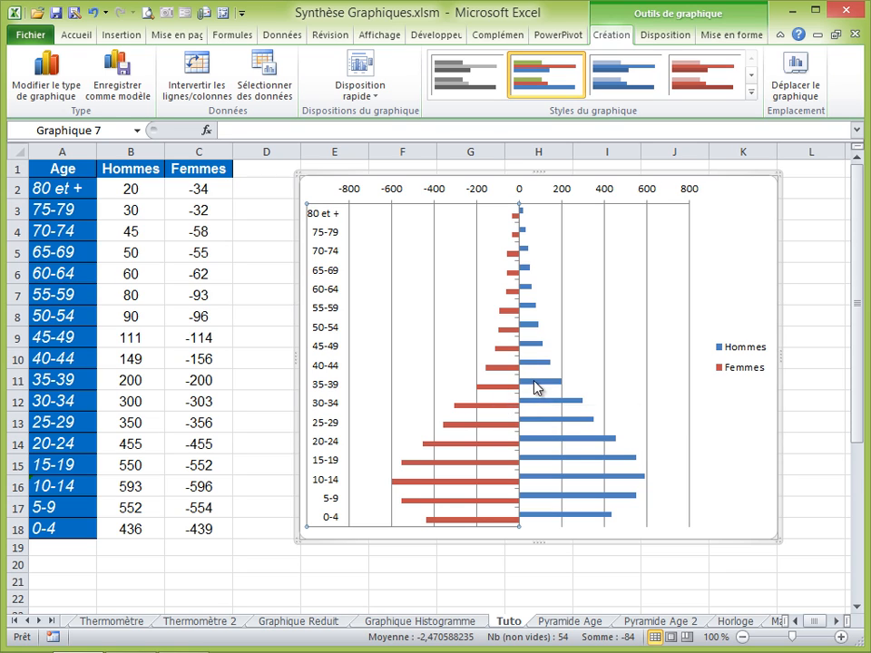
# Open the data series formatting options for the Femmes bars.
pyautogui.moveTo(506, 396)
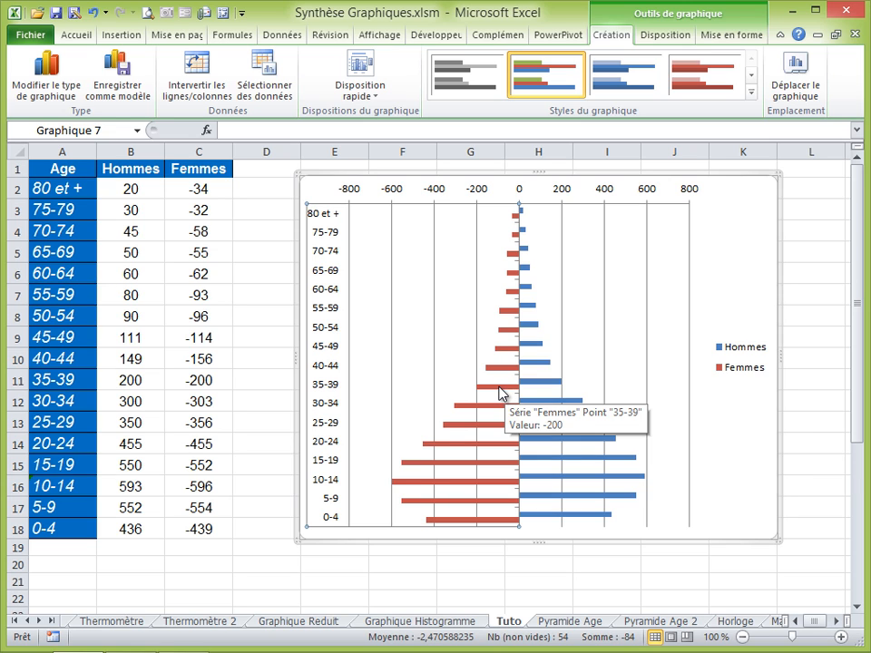
pyautogui.rightClick(501, 393)
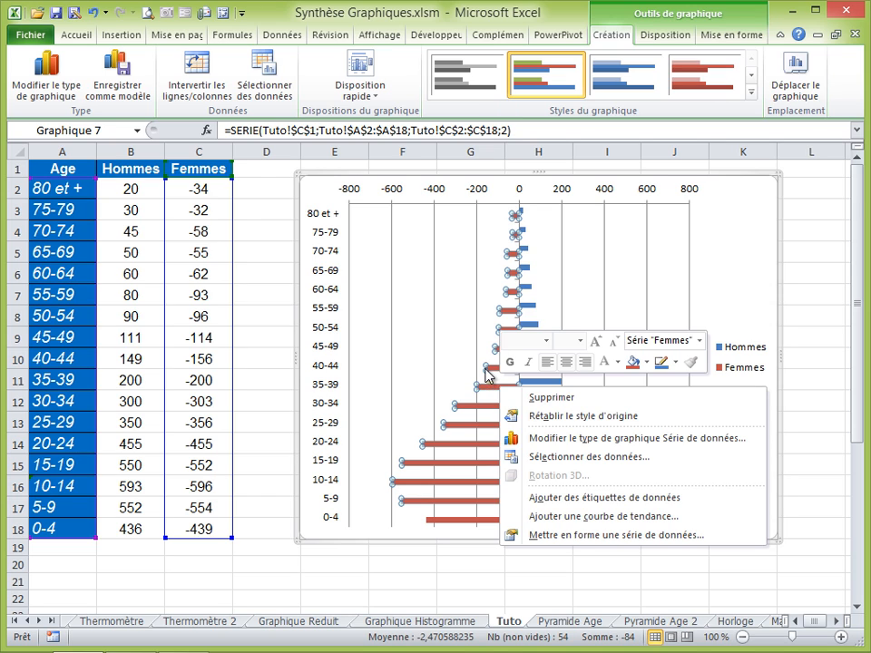
pyautogui.click(605, 537)
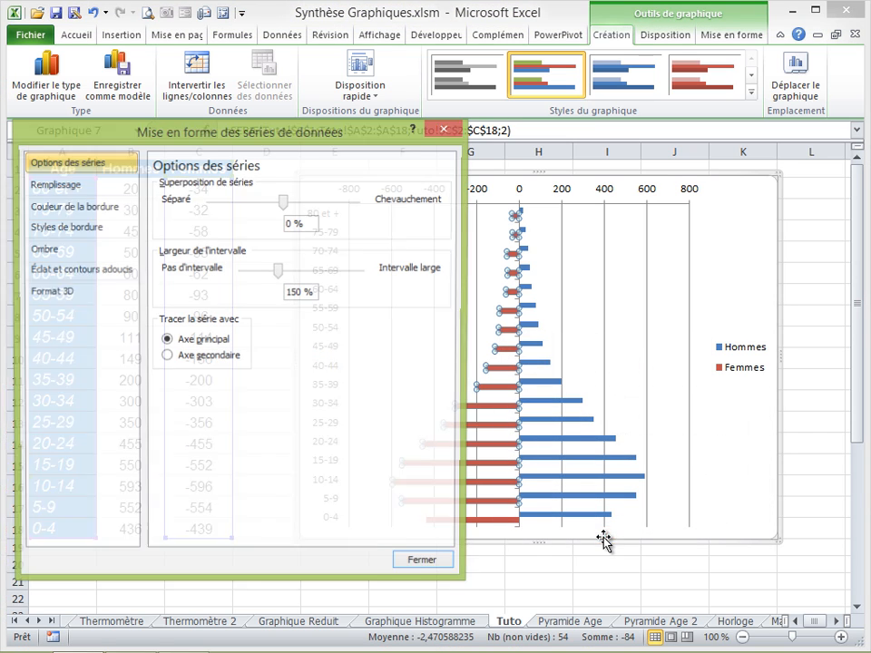